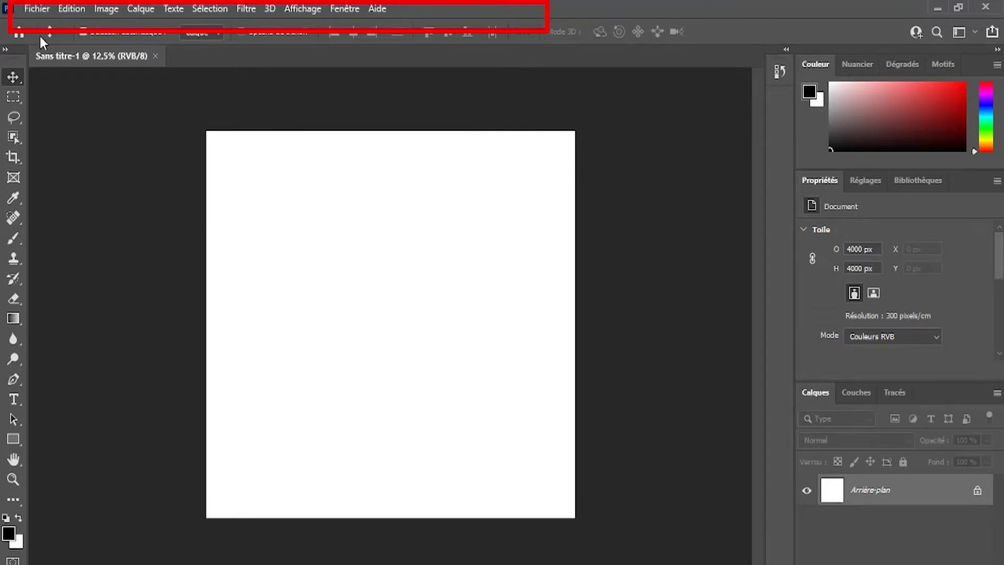
# - Browse the Fichier, Edition and Image menus one after another
pyautogui.click(42, 8)
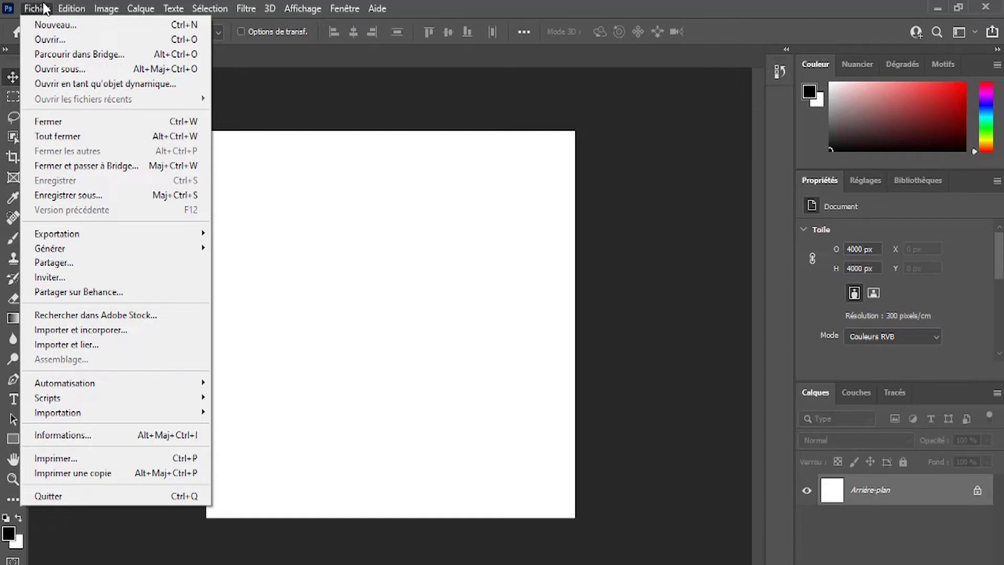
pyautogui.click(46, 8)
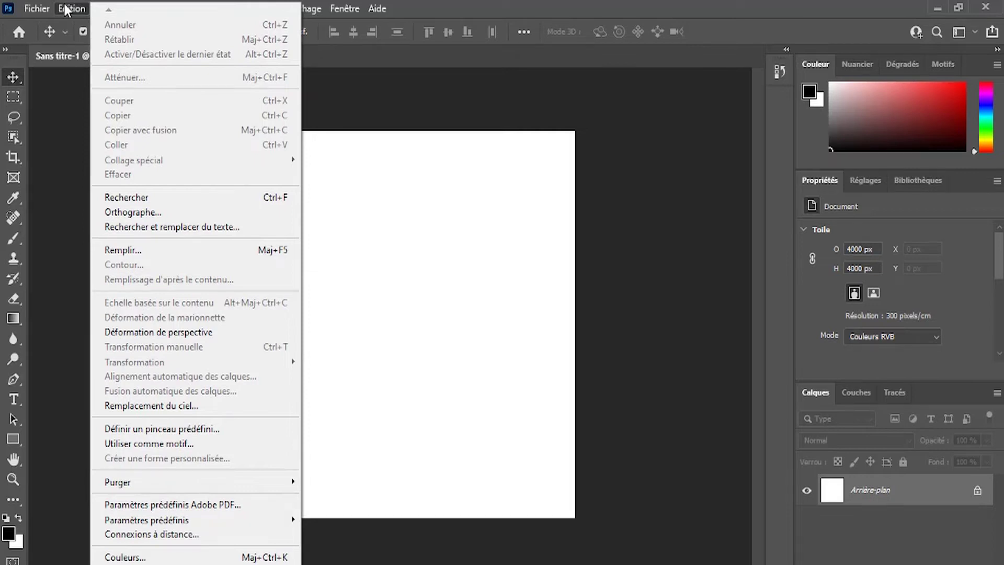
pyautogui.click(102, 8)
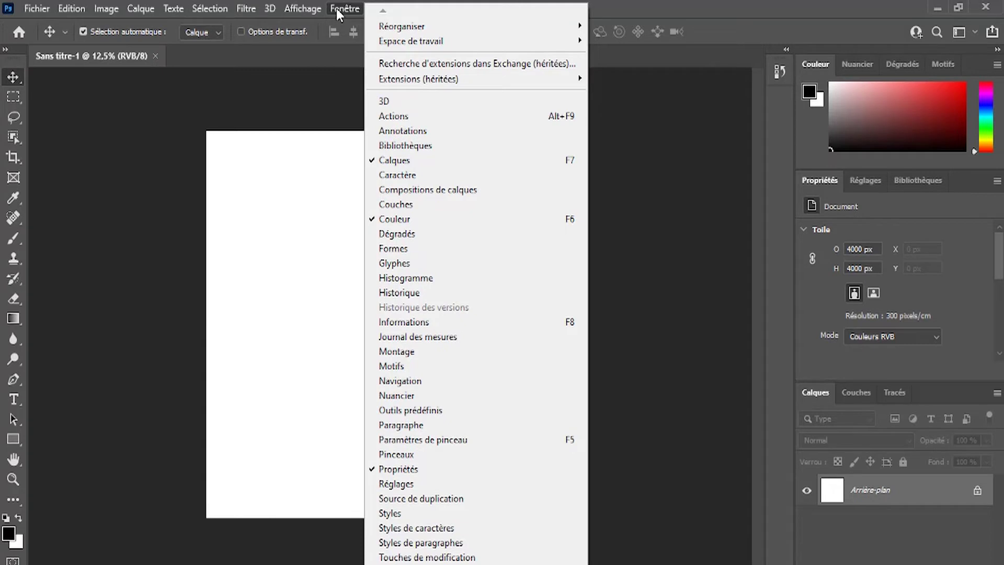
# - Close the panel list and try the marquee, lasso, crop, healing, brush, stamp and eraser tools
pyautogui.click(337, 70)
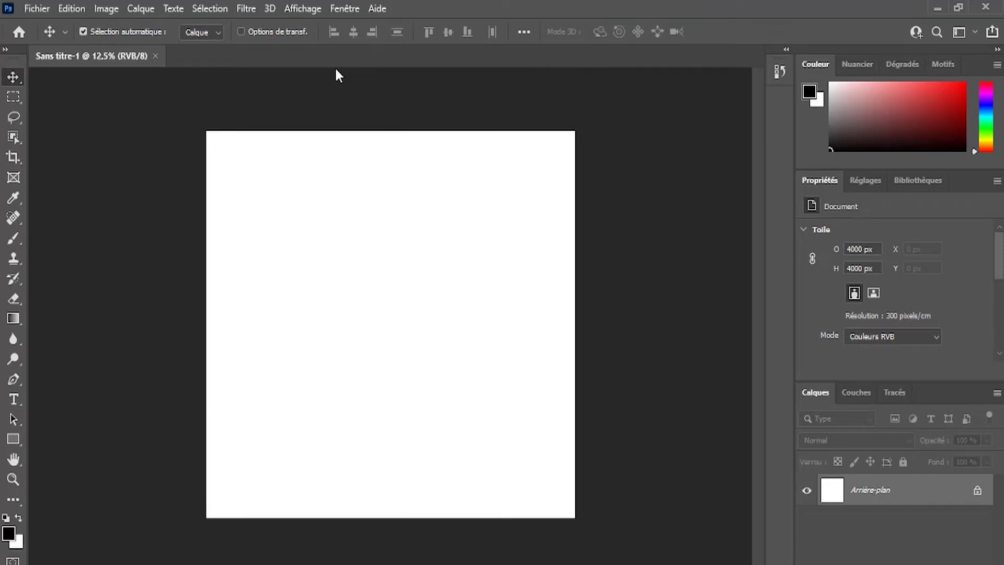
pyautogui.click(13, 105)
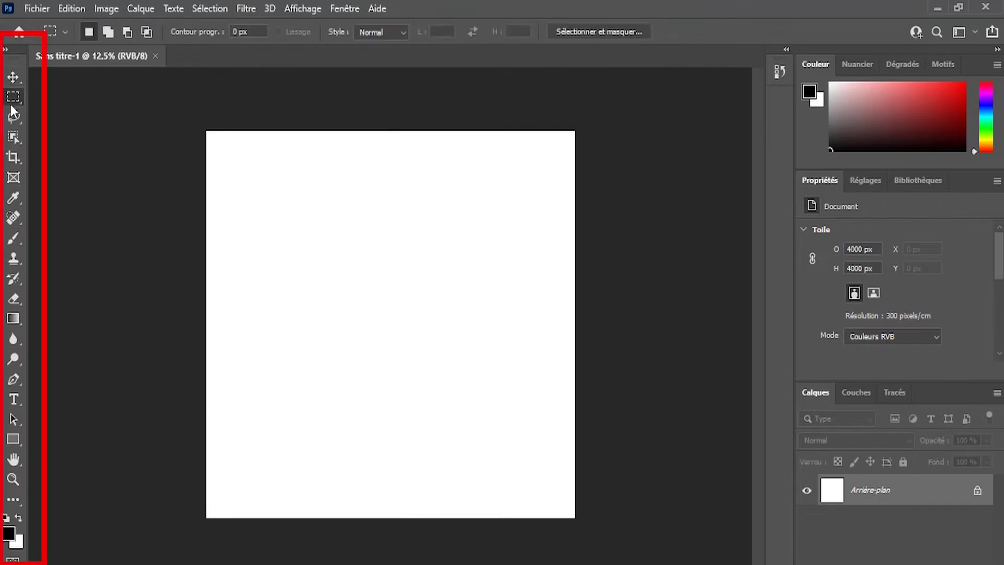
pyautogui.click(13, 136)
pyautogui.click(14, 159)
pyautogui.click(14, 178)
pyautogui.click(14, 217)
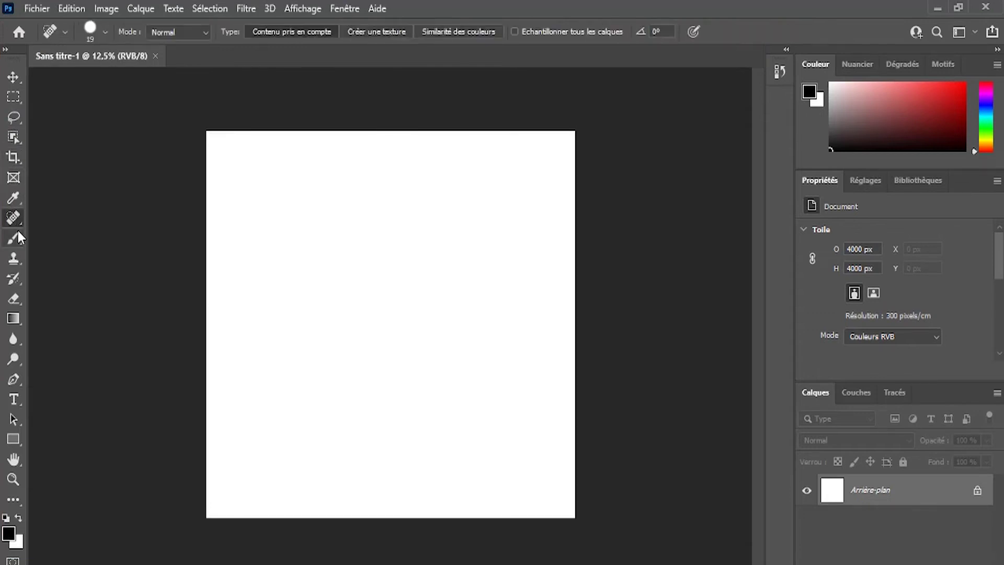
pyautogui.click(15, 238)
pyautogui.click(17, 251)
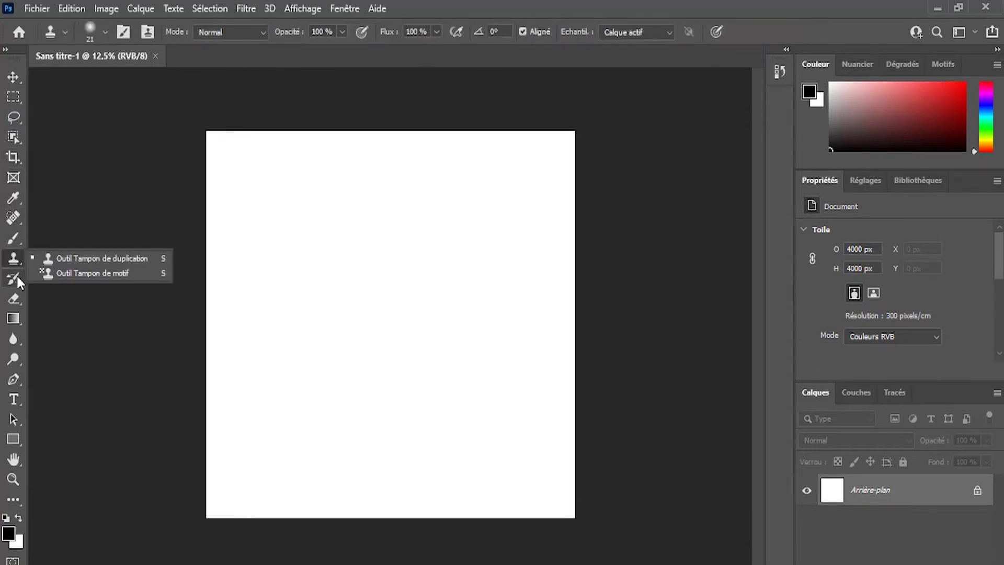
pyautogui.click(16, 300)
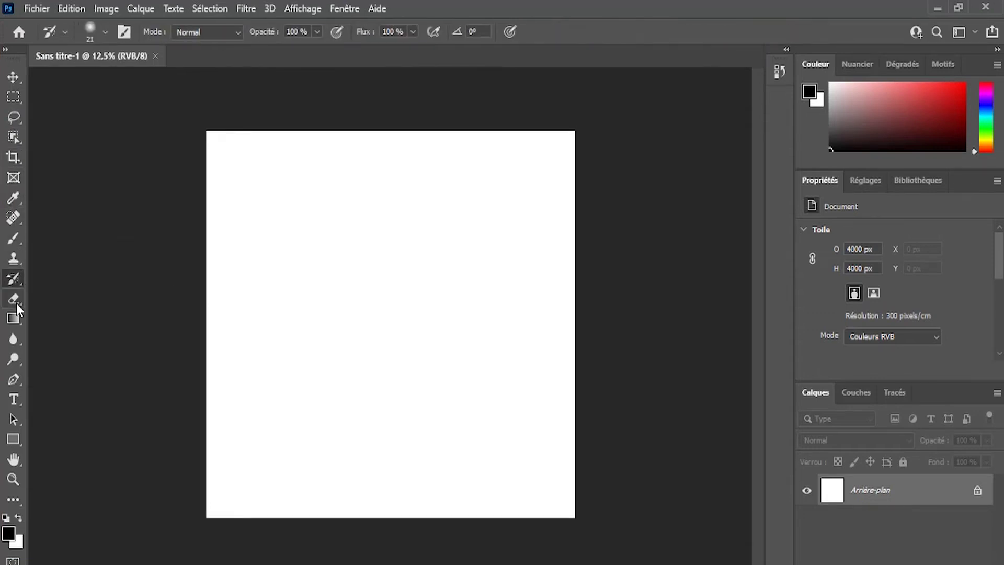
# - Cycle back through the crop, lasso, marquee, move, frame and spot healing tools
pyautogui.click(13, 157)
pyautogui.click(14, 118)
pyautogui.click(13, 97)
pyautogui.click(13, 77)
pyautogui.click(13, 118)
pyautogui.click(11, 157)
pyautogui.click(13, 178)
pyautogui.click(13, 218)
pyautogui.click(13, 77)
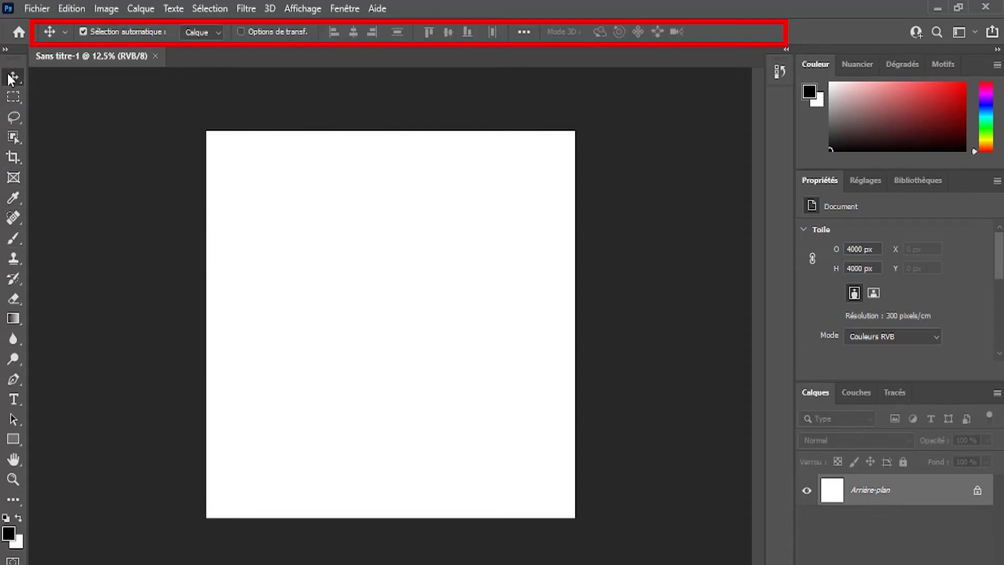
# - Keep Move auto-select on whole layers, check marquee style choices, and select the Clone Stamp
pyautogui.click(217, 32)
pyautogui.click(199, 56)
pyautogui.click(11, 98)
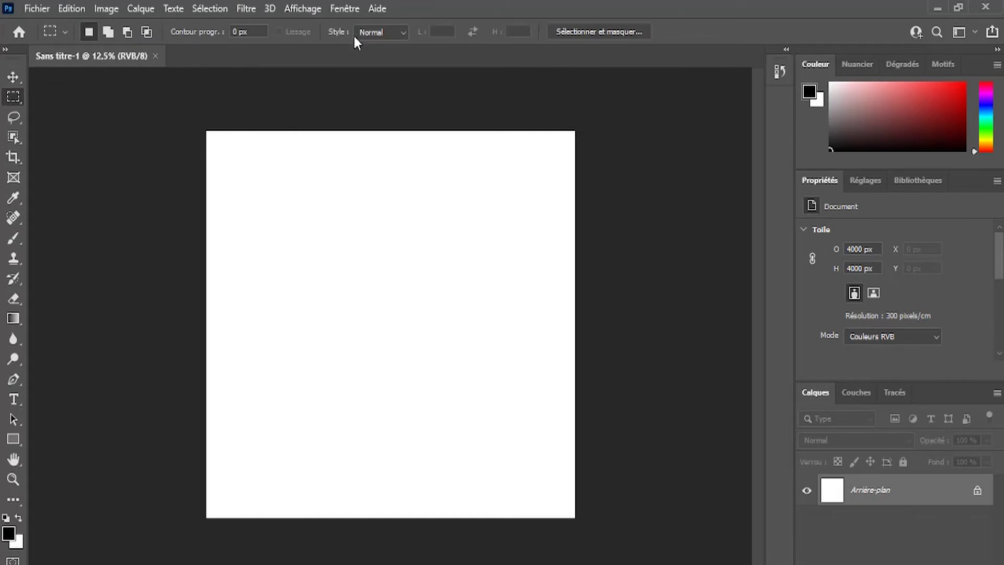
pyautogui.click(403, 32)
pyautogui.click(14, 258)
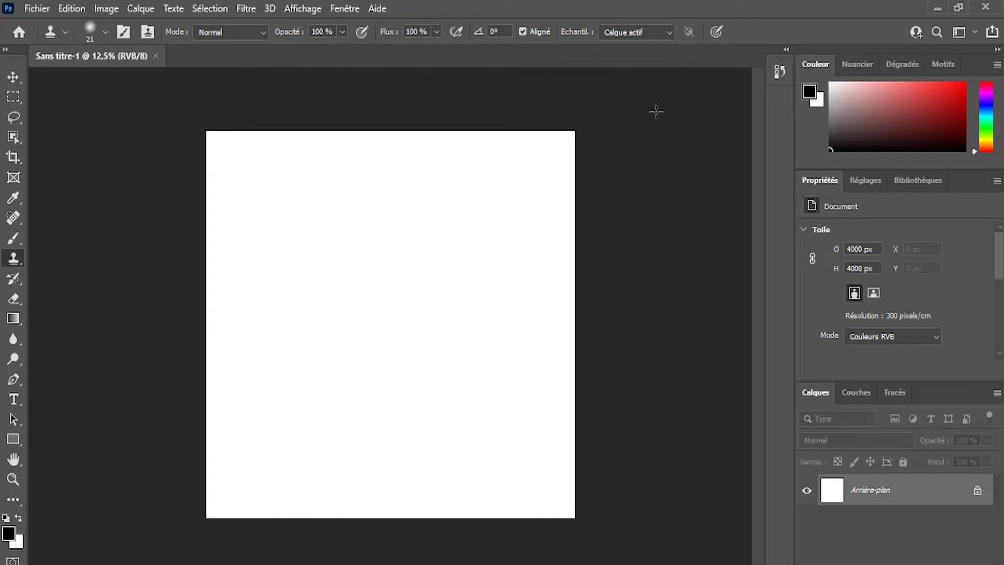
# - Toggle the History flyout open and closed several times
pyautogui.click(782, 71)
pyautogui.click(781, 71)
pyautogui.click(781, 71)
pyautogui.click(782, 72)
pyautogui.click(782, 71)
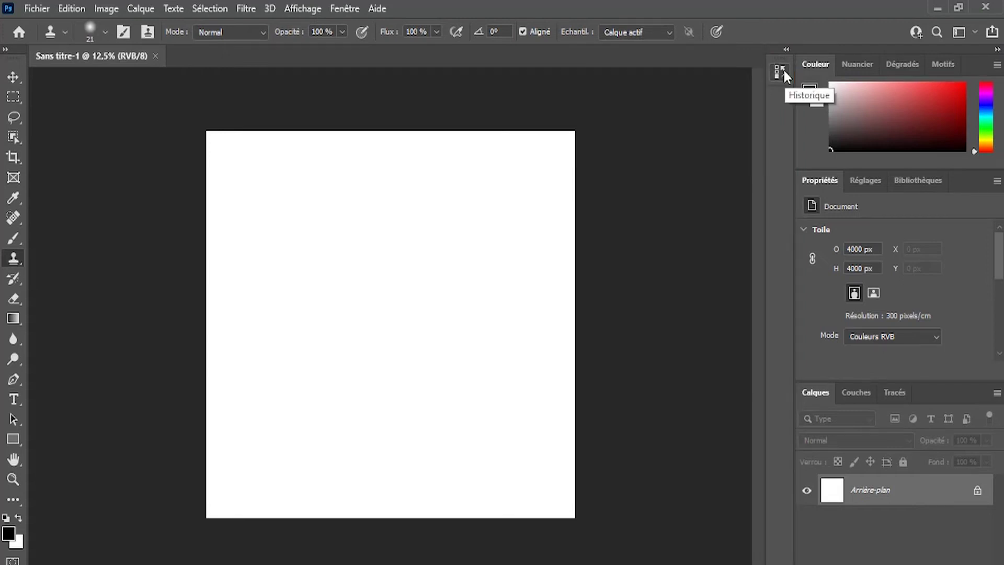
# - Browse the Nuancier, Dégradés, Motifs, Bibliothèques, Propriétés and Couleur tabs, ending on Dégradés
pyautogui.click(861, 64)
pyautogui.click(904, 64)
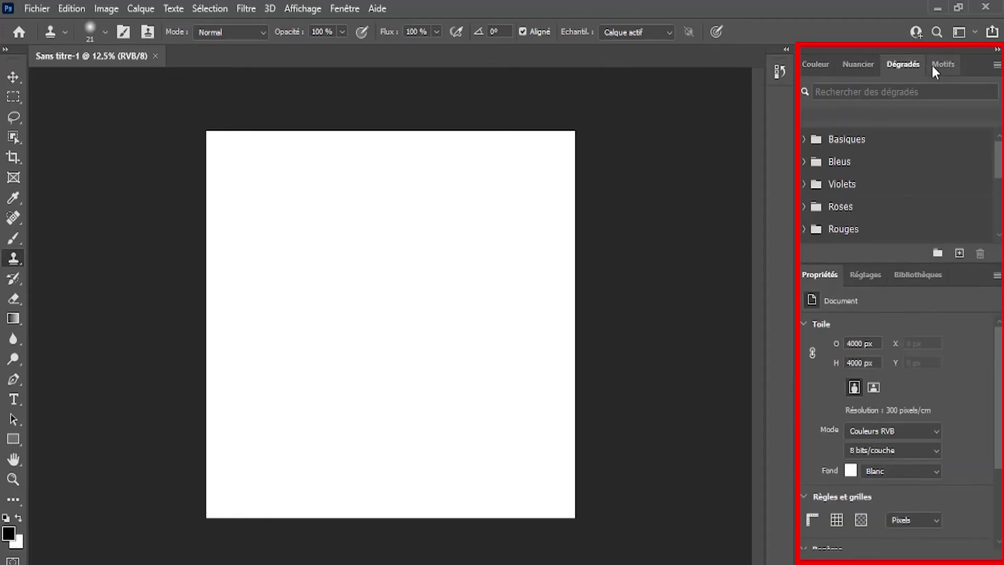
pyautogui.click(935, 68)
pyautogui.click(919, 280)
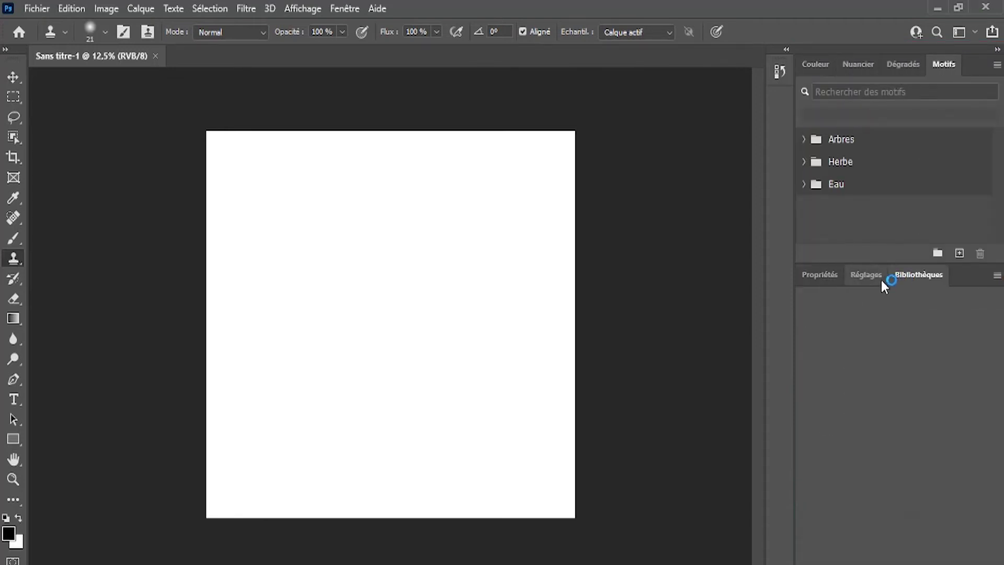
pyautogui.click(844, 280)
pyautogui.click(814, 69)
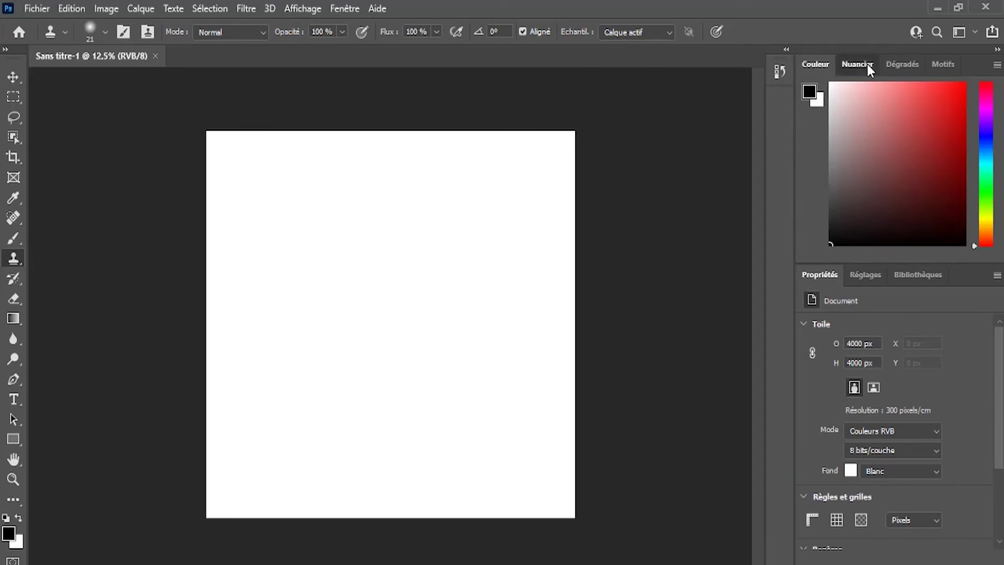
pyautogui.click(863, 64)
pyautogui.click(905, 65)
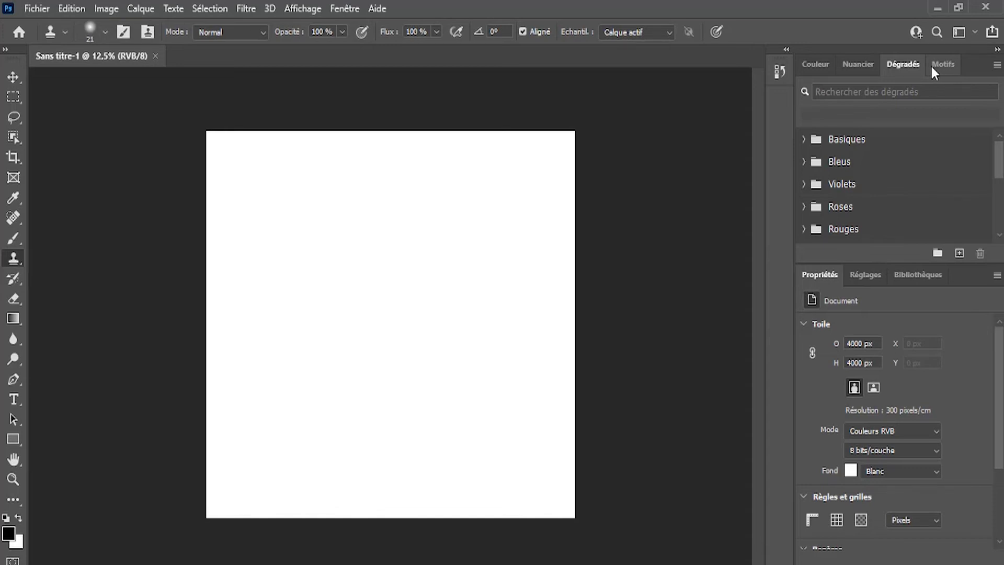
# - Close the colour, swatches, patterns, adjustments and libraries panels from their tab menus
pyautogui.rightClick(812, 68)
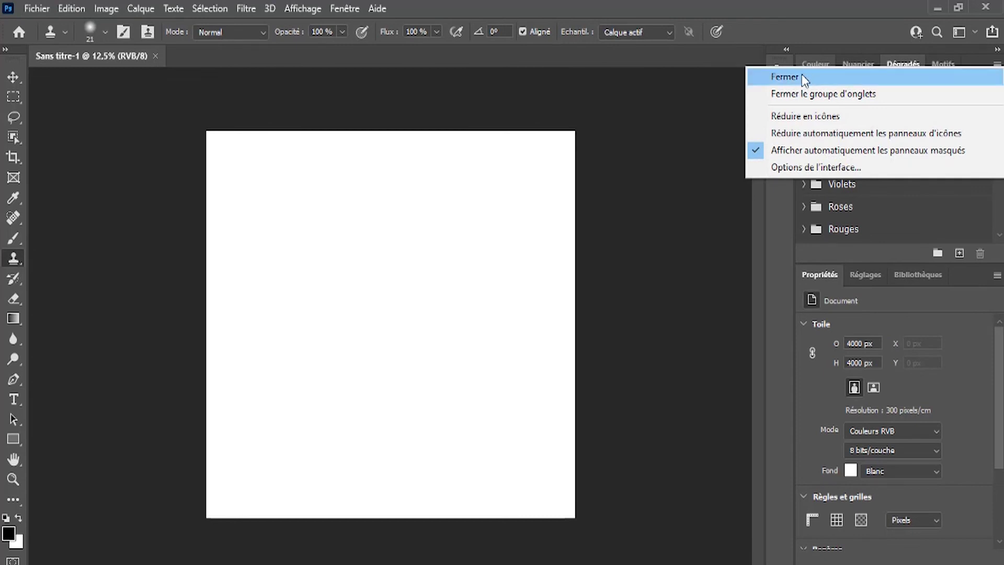
pyautogui.click(802, 75)
pyautogui.rightClick(812, 70)
pyautogui.rightClick(805, 70)
pyautogui.rightClick(820, 65)
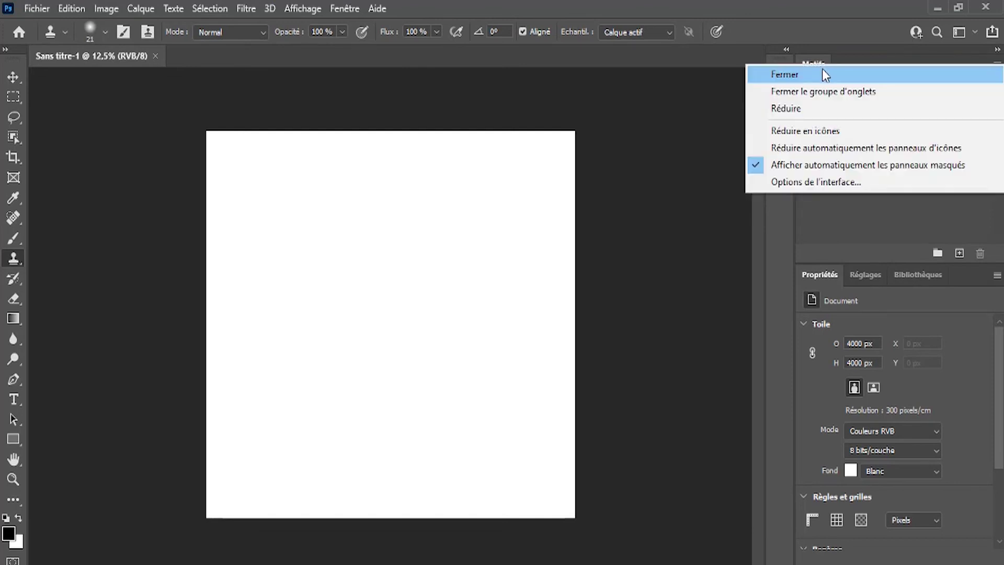
pyautogui.click(822, 71)
pyautogui.rightClick(878, 72)
pyautogui.click(882, 87)
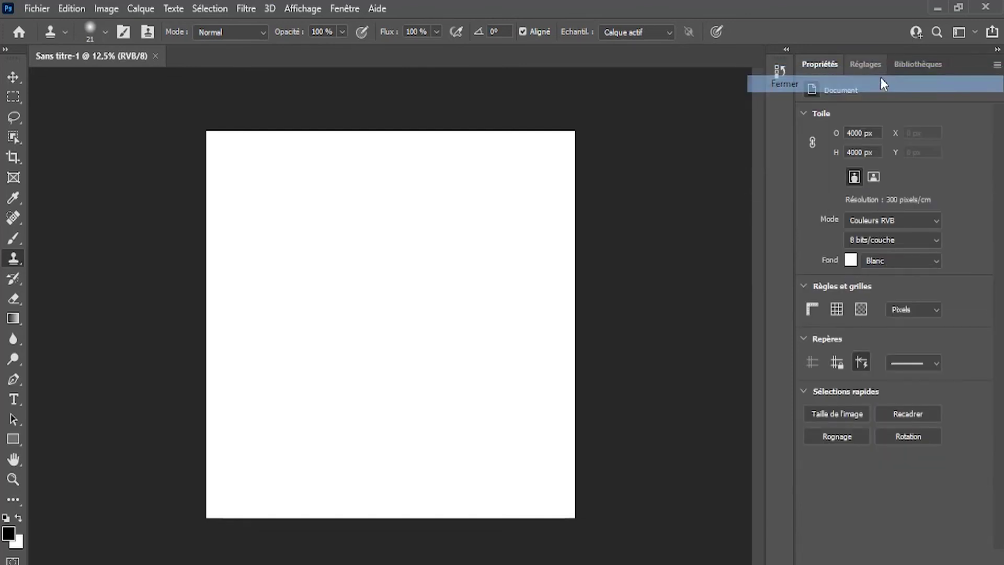
pyautogui.rightClick(880, 64)
pyautogui.click(879, 73)
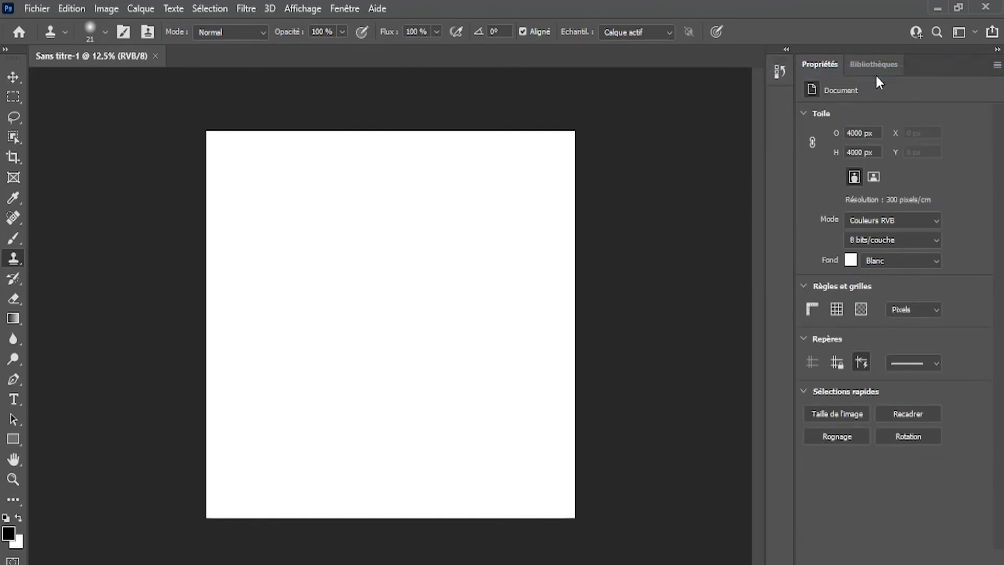
# - Reopen Calques from the Fenêtre menu and dock it beside Propriétés
pyautogui.click(345, 9)
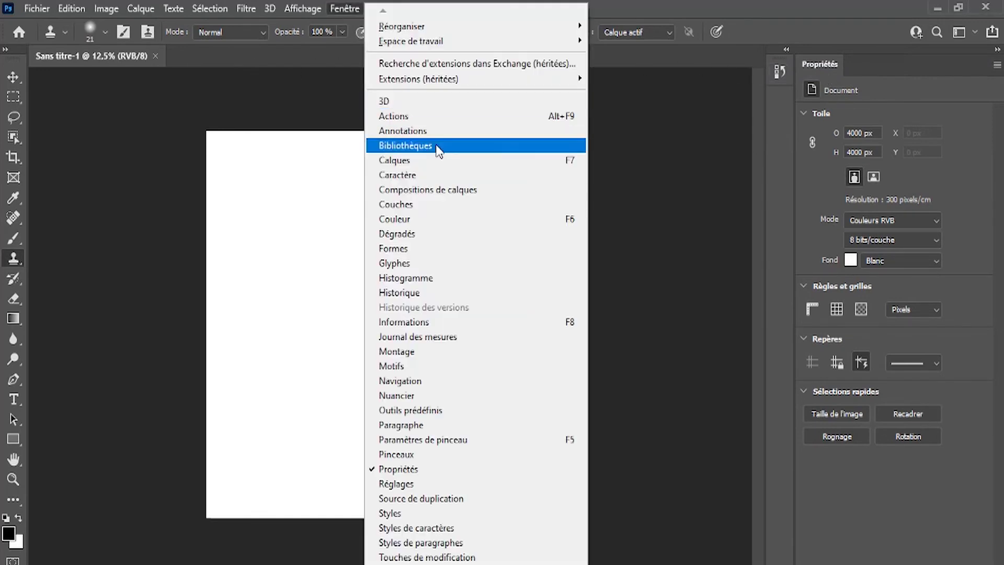
pyautogui.click(425, 162)
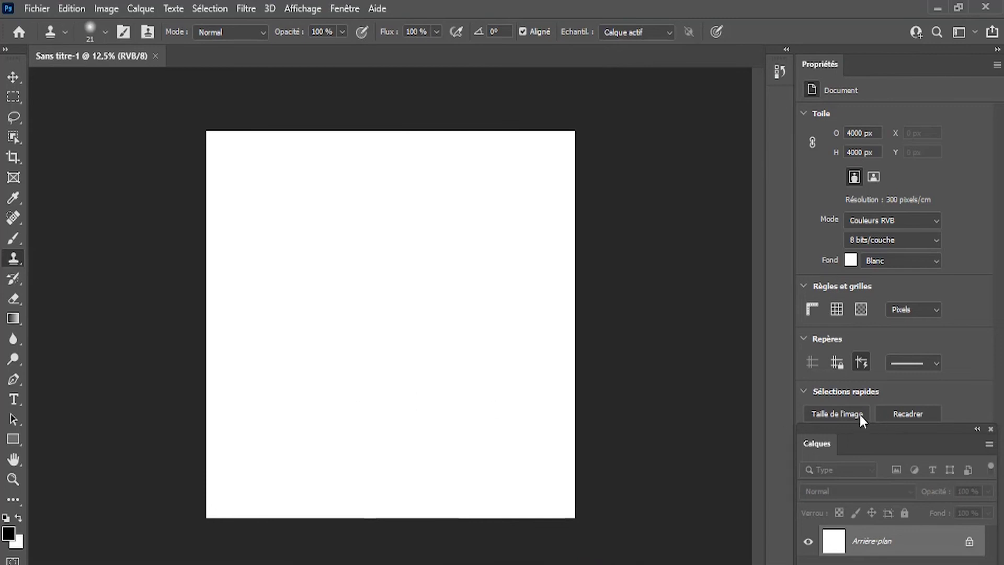
pyautogui.moveTo(833, 447); pyautogui.dragTo(868, 67)
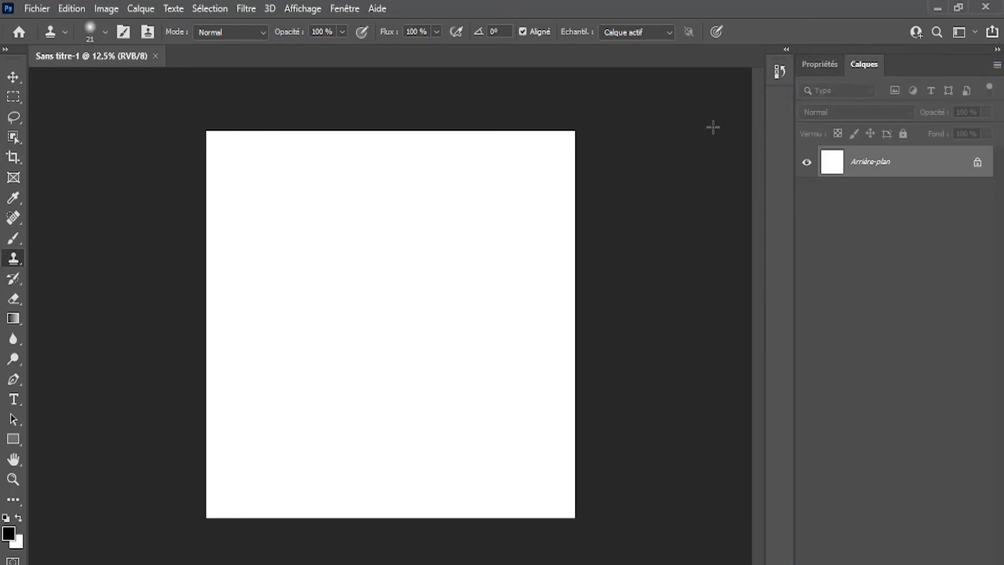
# - Close and reopen the Calques panel, drag it ahead of Propriétés, and reopen the Fenêtre menu
pyautogui.rightClick(864, 65)
pyautogui.click(824, 74)
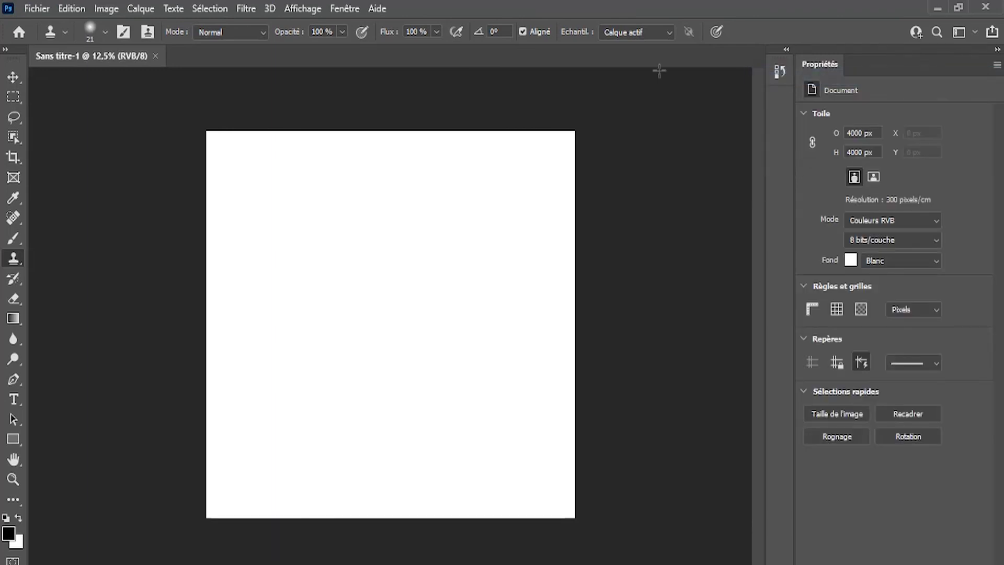
pyautogui.click(337, 11)
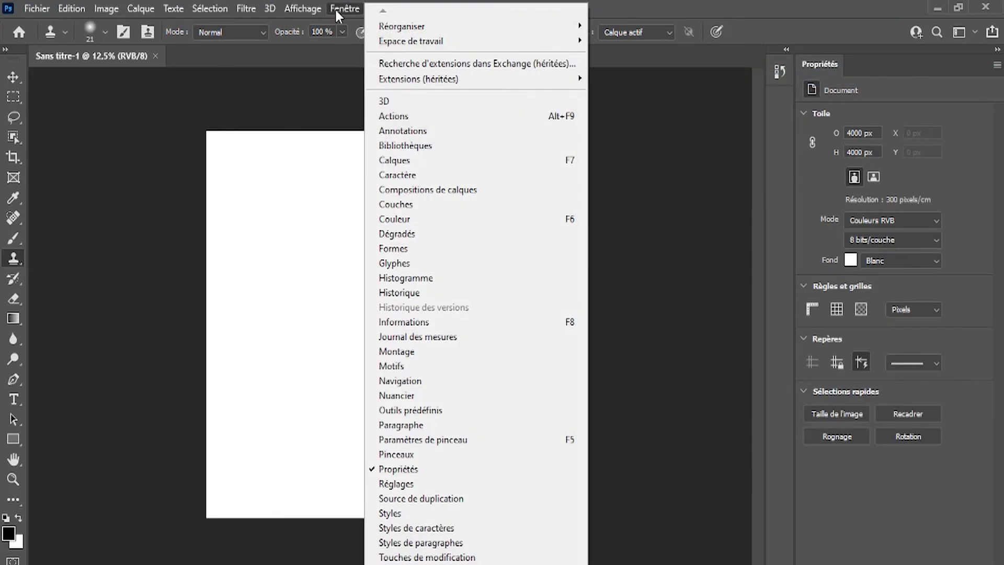
pyautogui.click(418, 162)
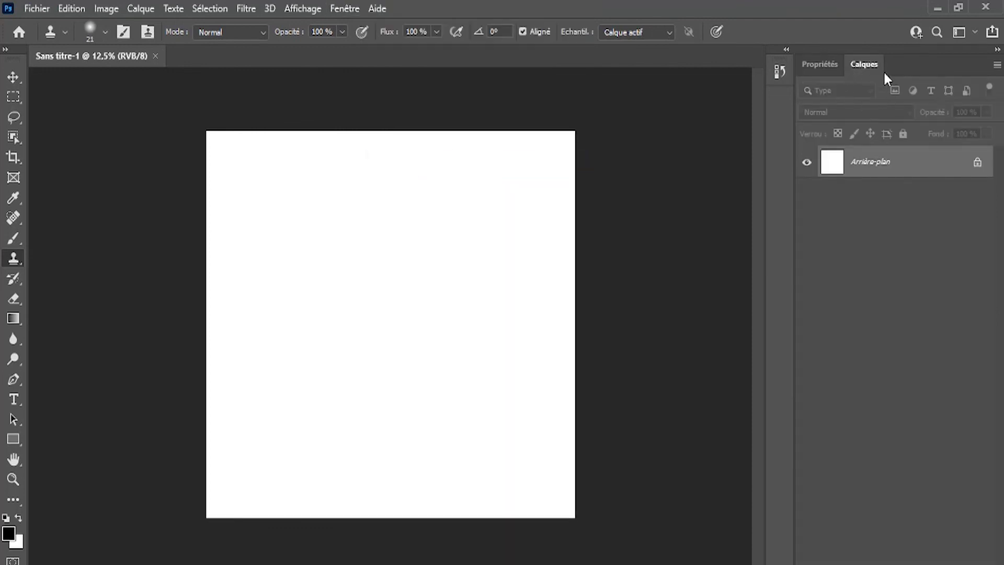
pyautogui.moveTo(849, 64); pyautogui.dragTo(808, 68)
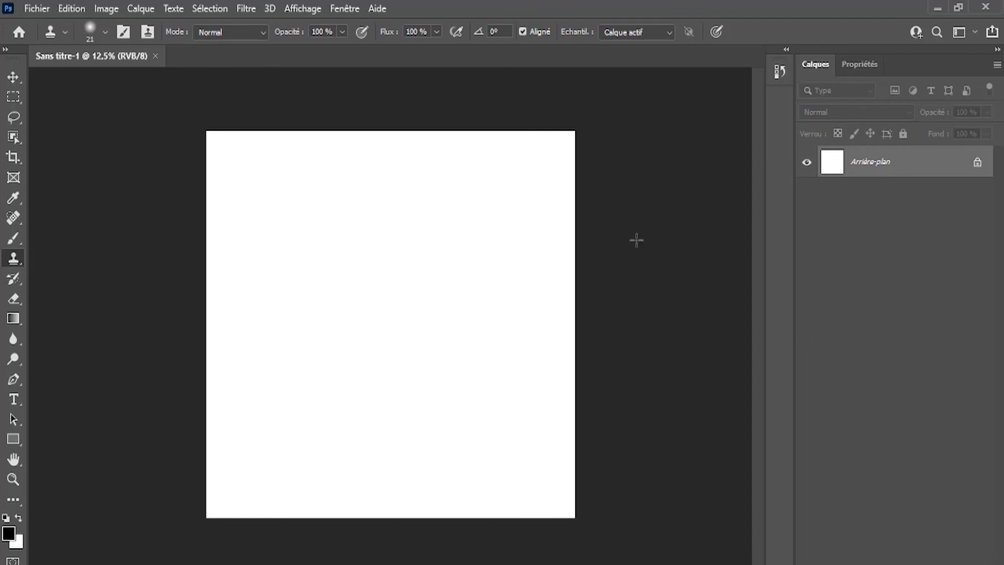
pyautogui.click(347, 9)
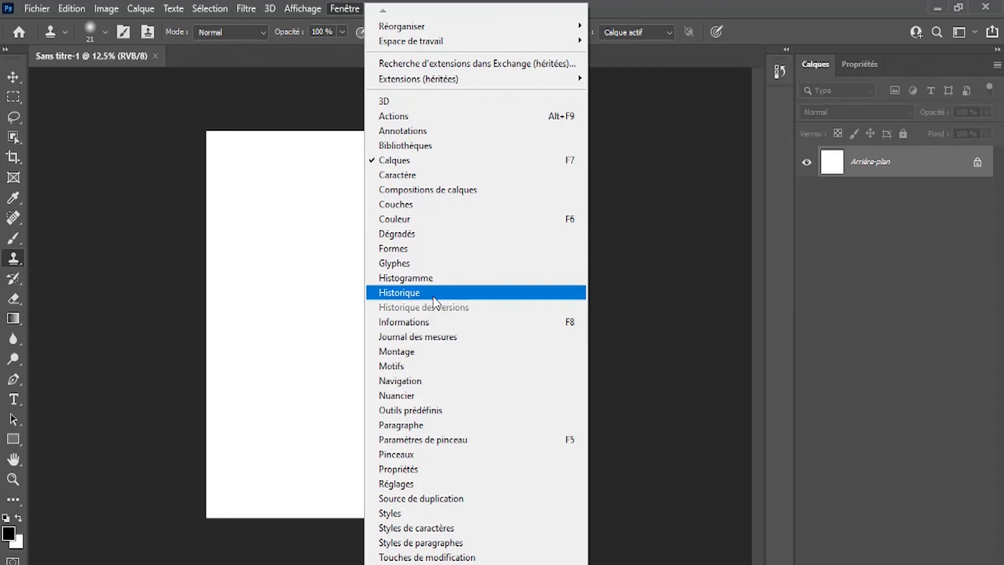
# - Choose Historique in the Fenêtre menu to float the History panel
pyautogui.click(421, 293)
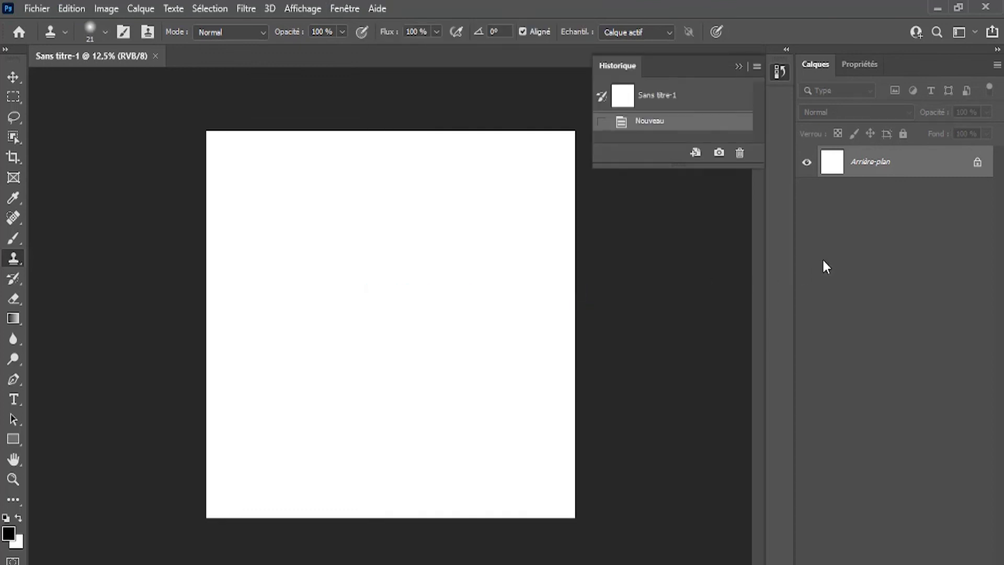